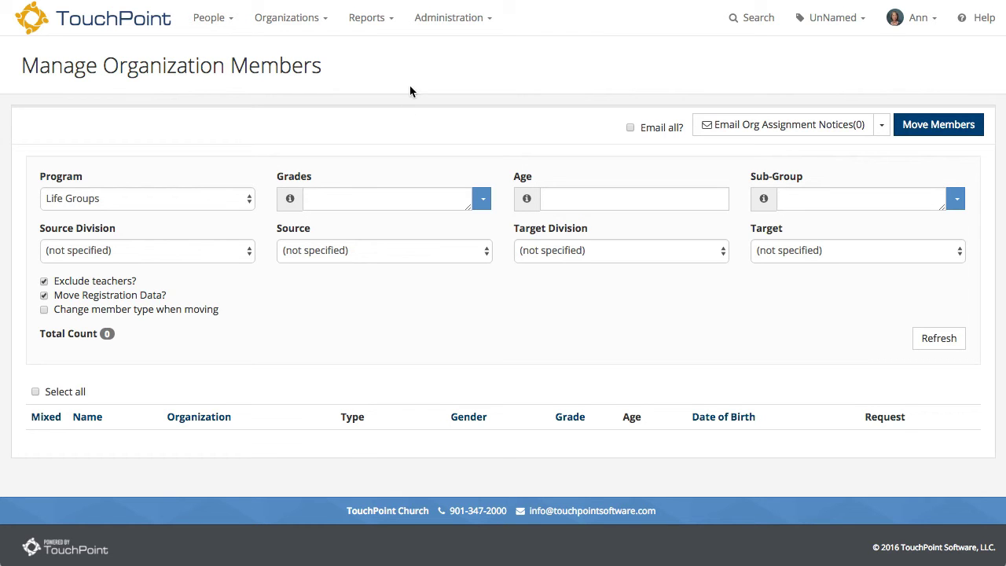
click(327, 18)
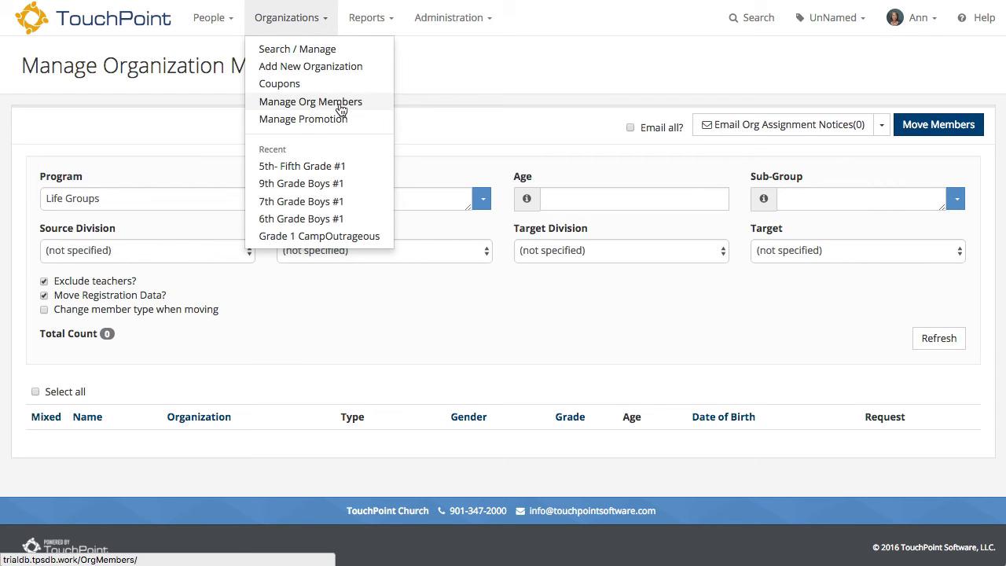
click(482, 79)
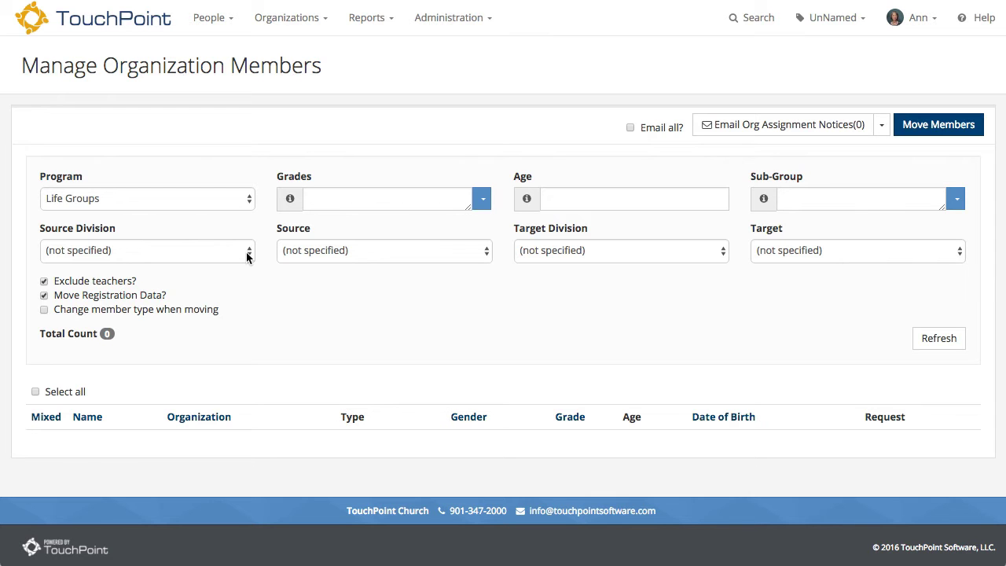
Set the source division to Grades 4-5 and look over the listed members.
click(247, 257)
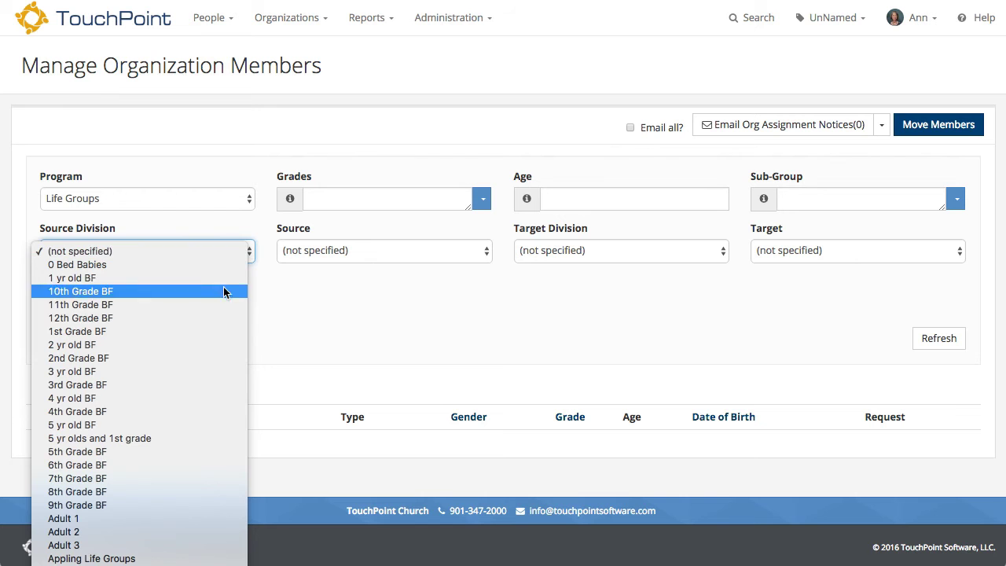
scroll(213, 385, down, 5)
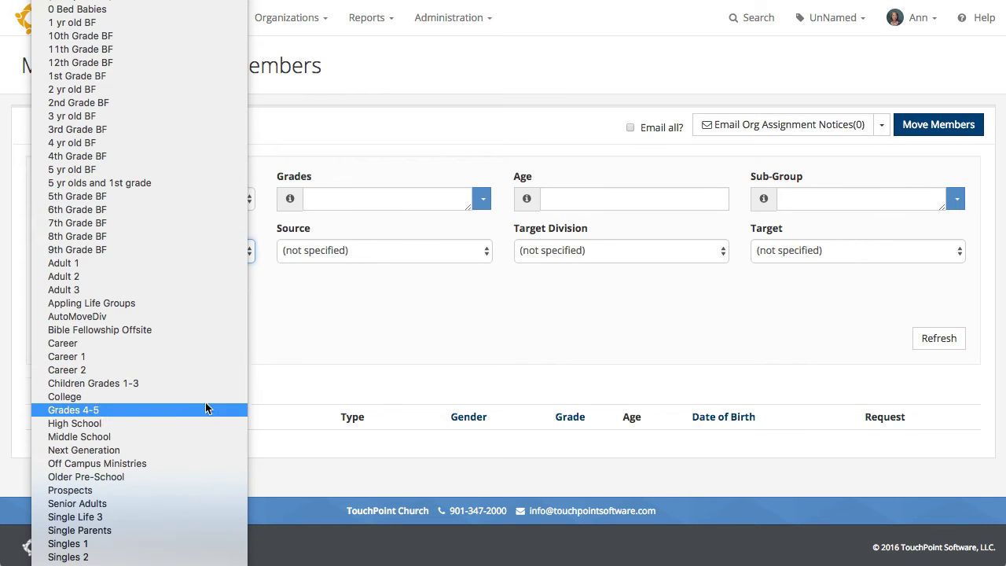
click(207, 408)
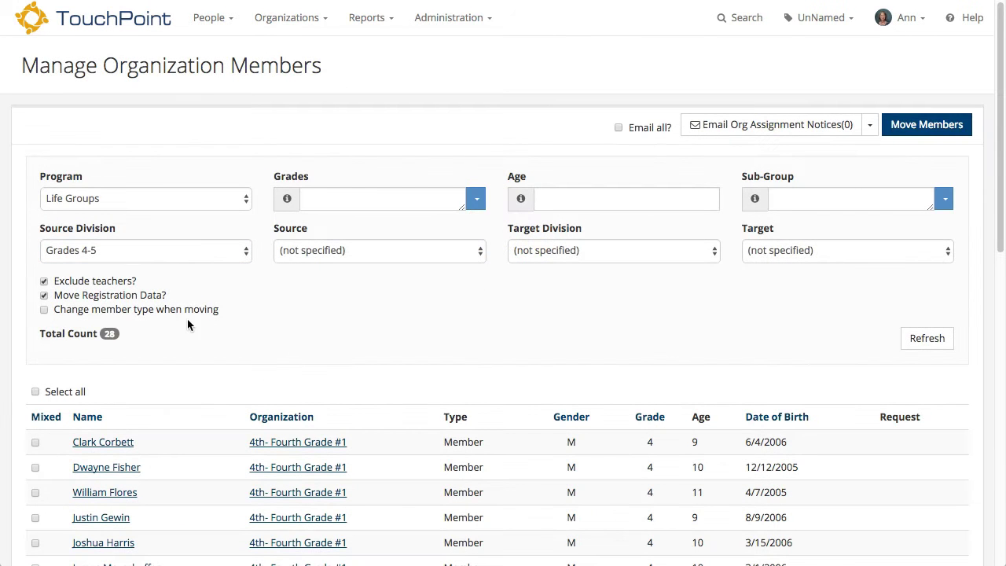
scroll(224, 397, down, 8)
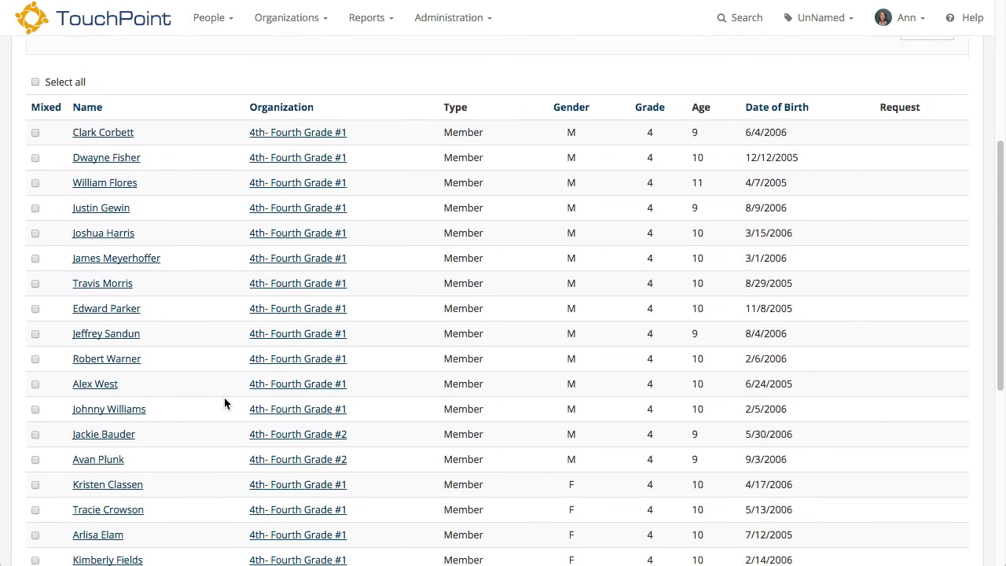
scroll(224, 397, up, 8)
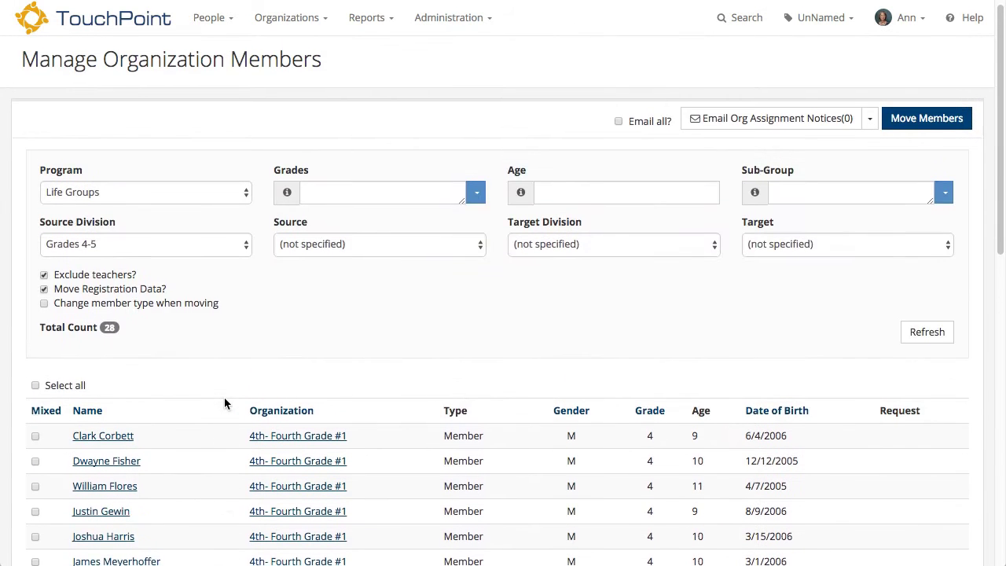
scroll(224, 398, down, 1)
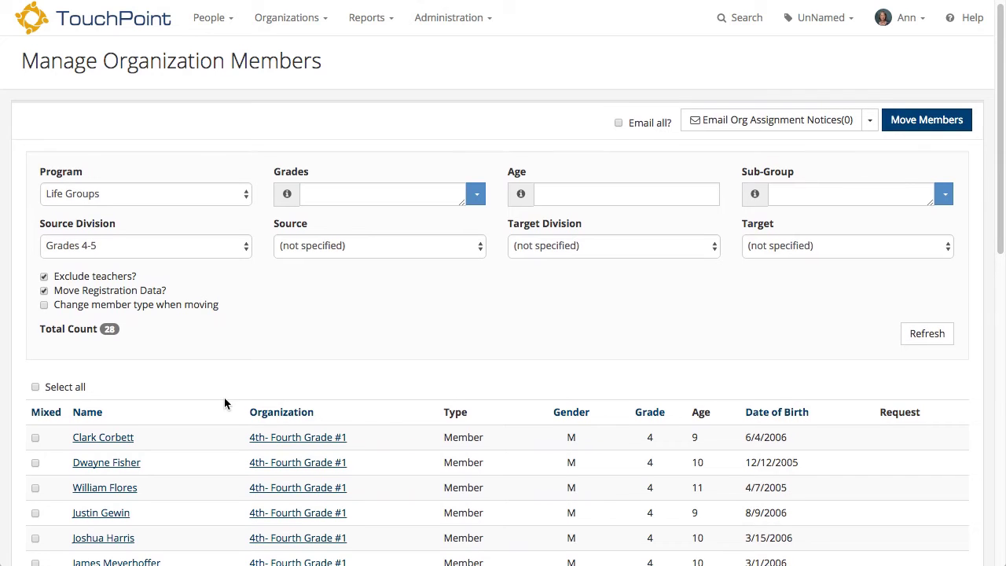
Filter the members by grade 4 and refresh the list.
click(476, 195)
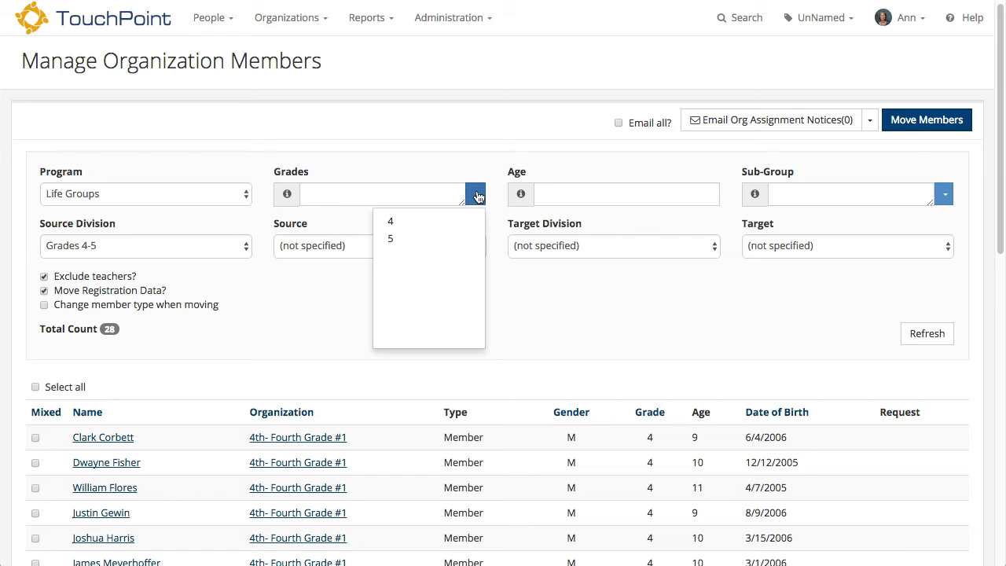
click(337, 299)
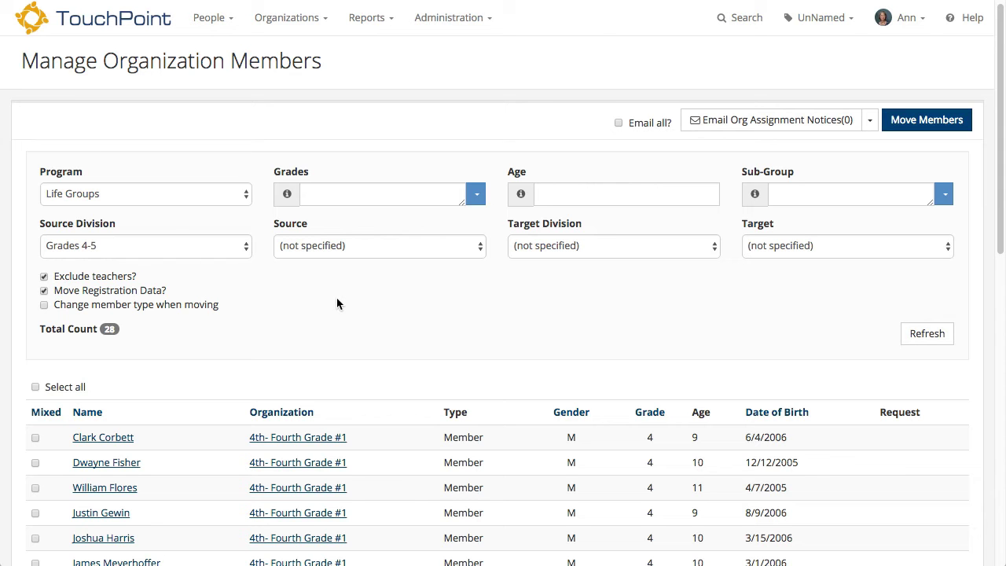
click(471, 197)
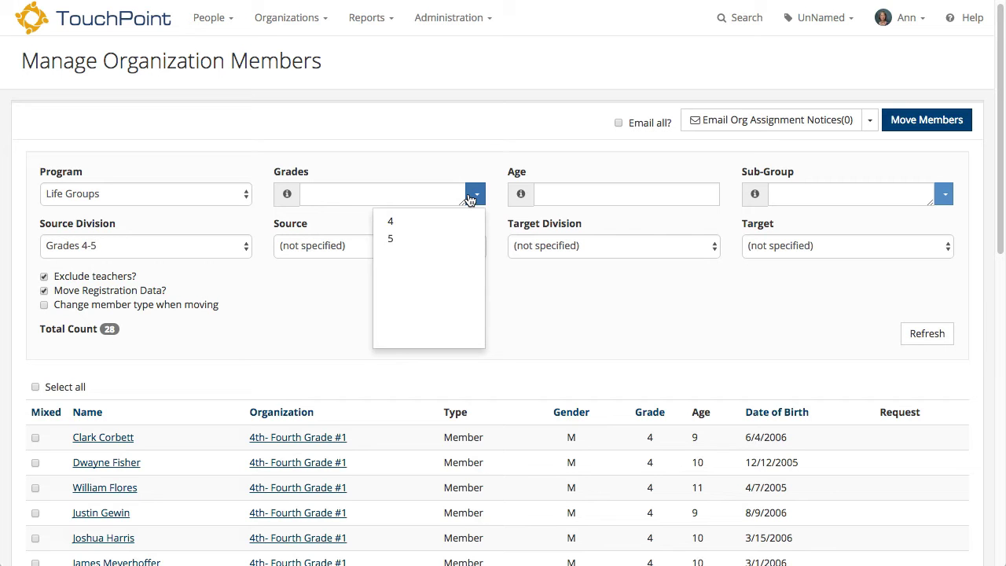
click(392, 223)
click(569, 294)
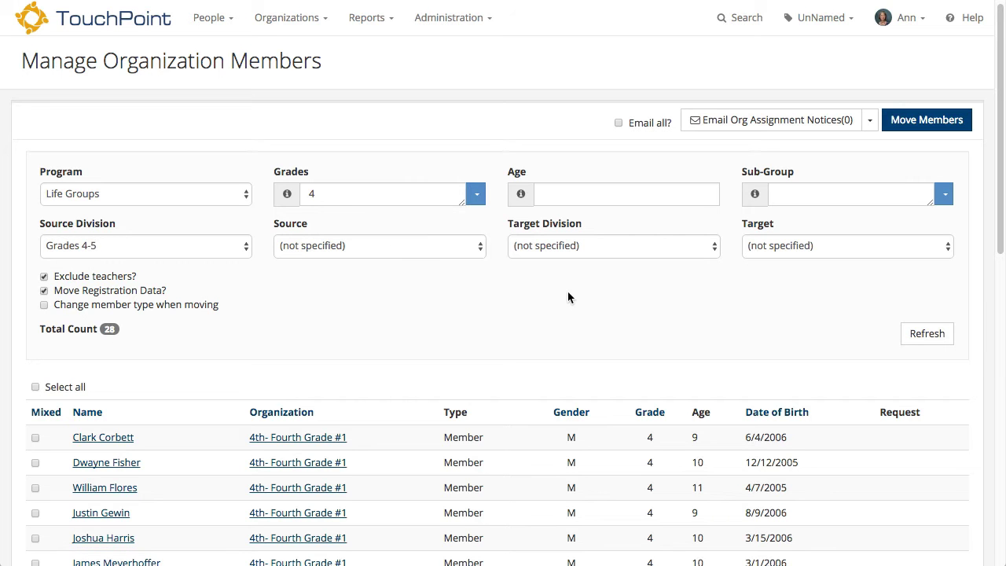
click(940, 336)
scroll(450, 326, down, 3)
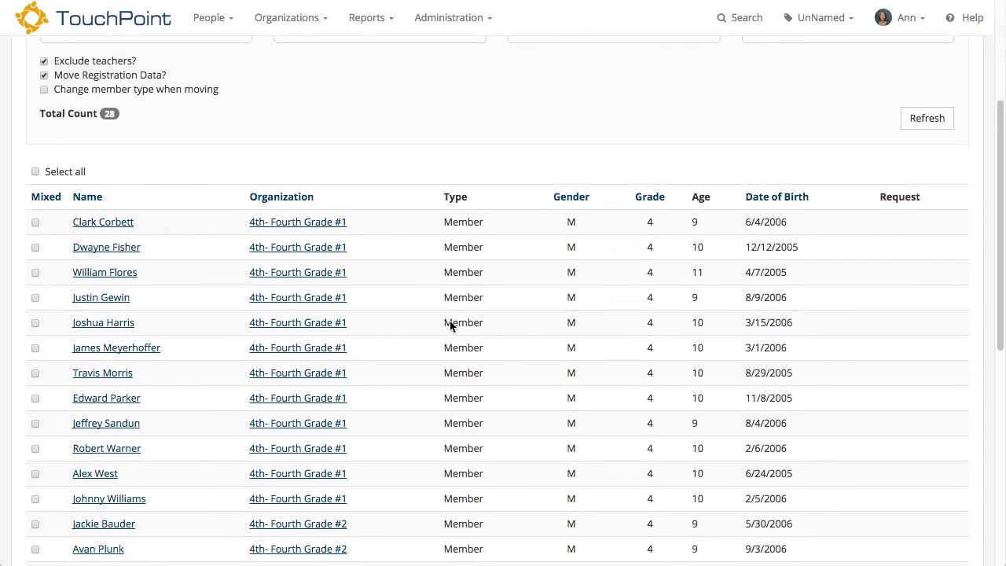
scroll(450, 327, up, 3)
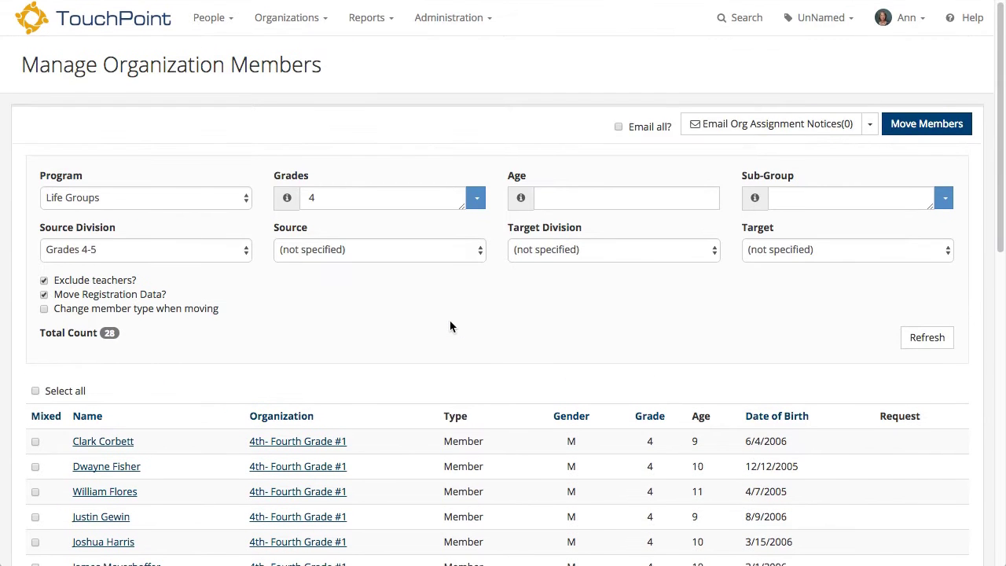
scroll(450, 326, down, 1)
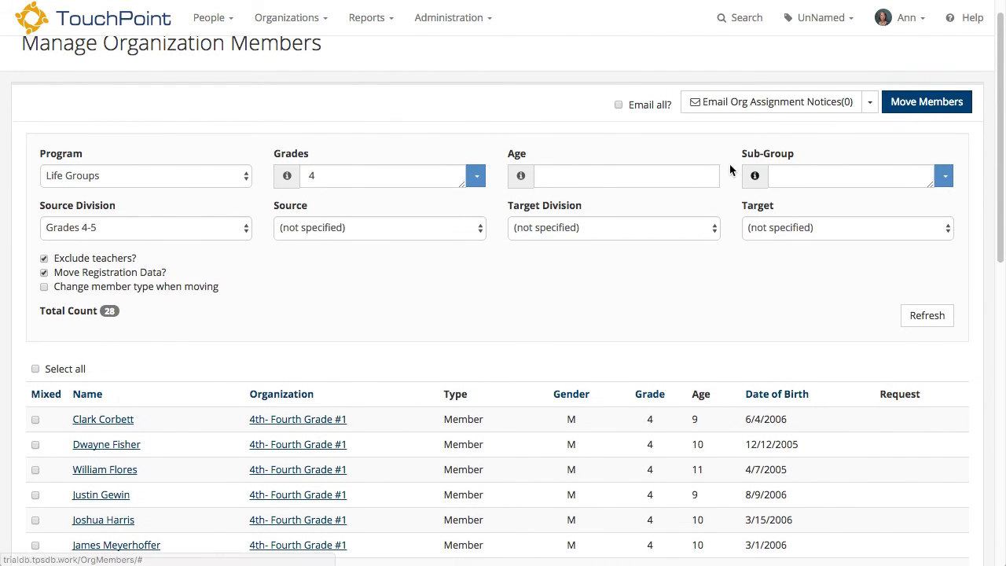
View the age filter's help, filter the members by age 9 and refresh the list.
click(519, 177)
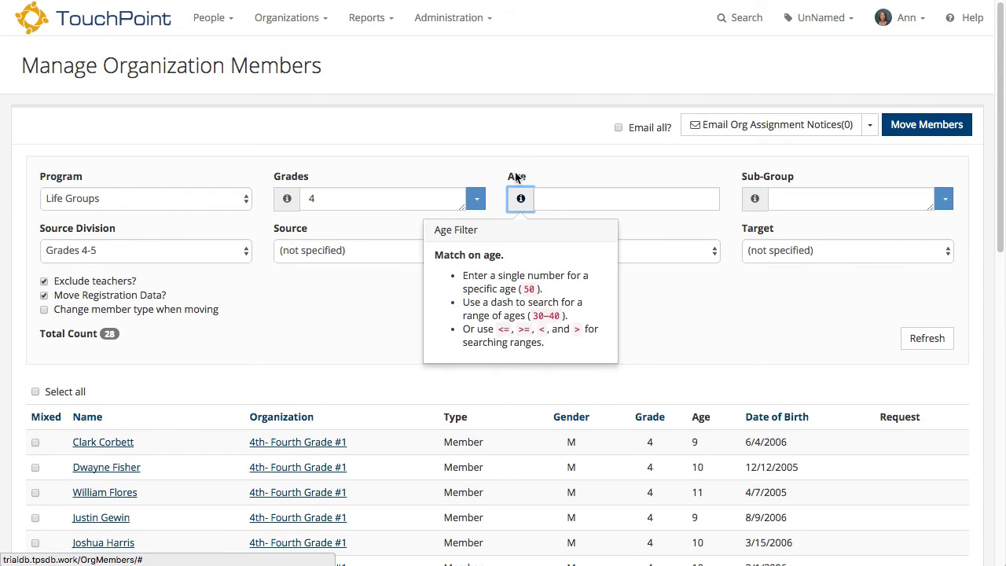
click(566, 196)
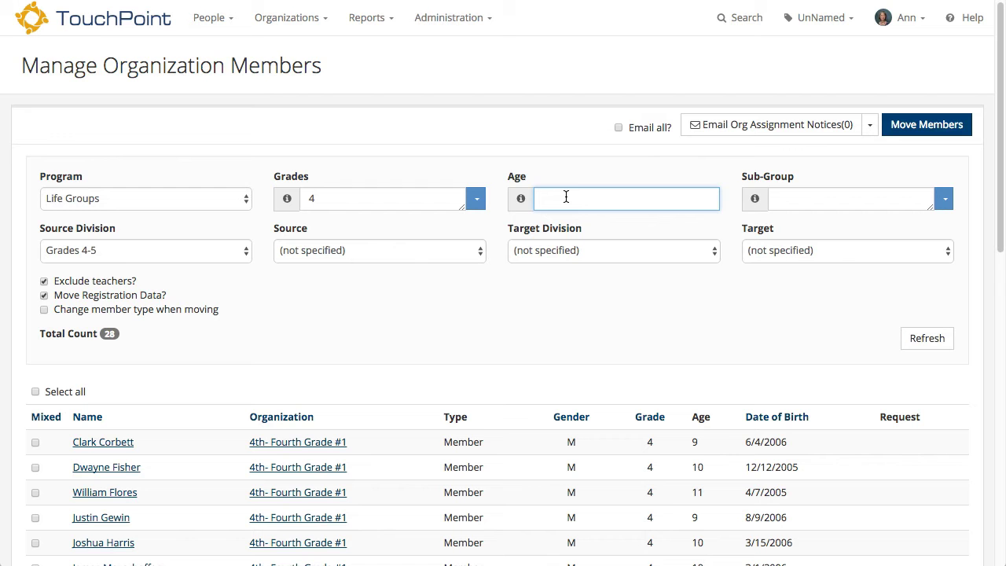
text(9)
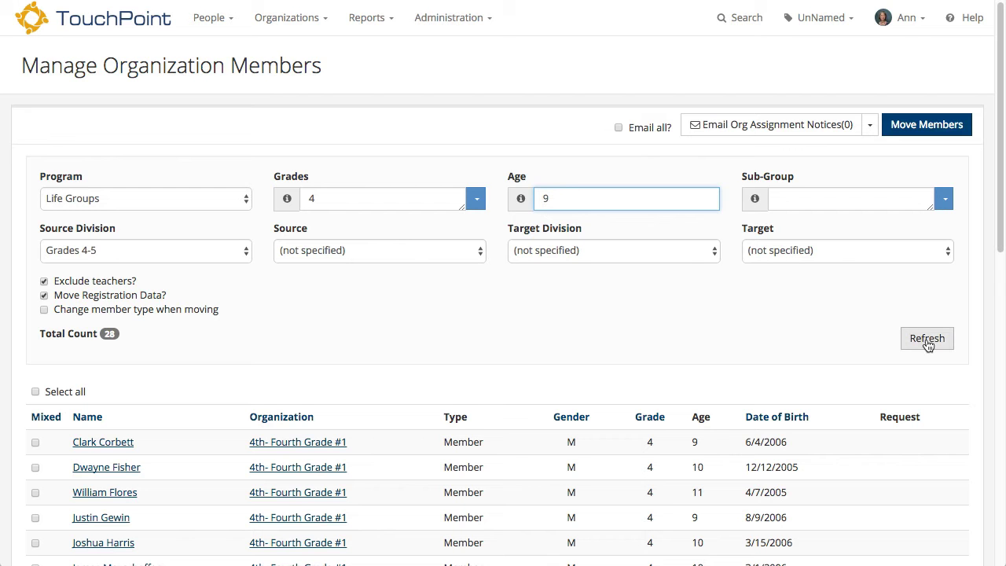
click(927, 339)
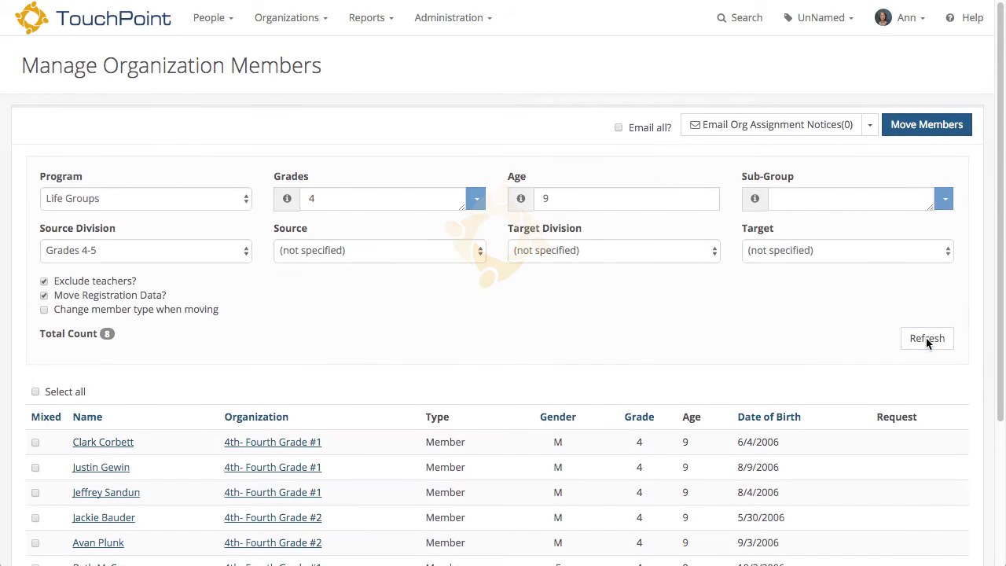
scroll(846, 400, down, 5)
scroll(846, 400, up, 5)
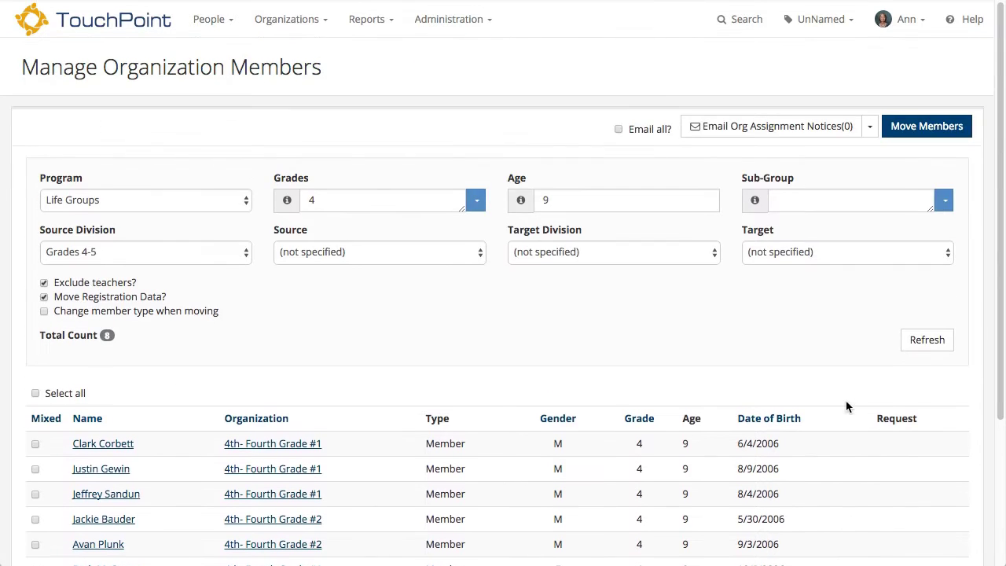
Clear the age filter and view its help on the accepted age formats.
click(558, 199)
key(BackSpace)
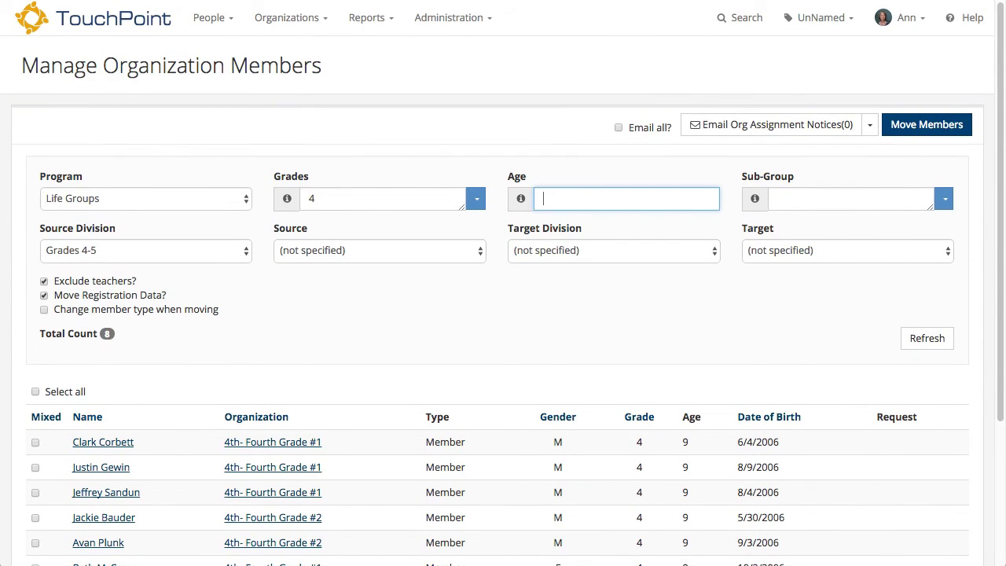
click(520, 199)
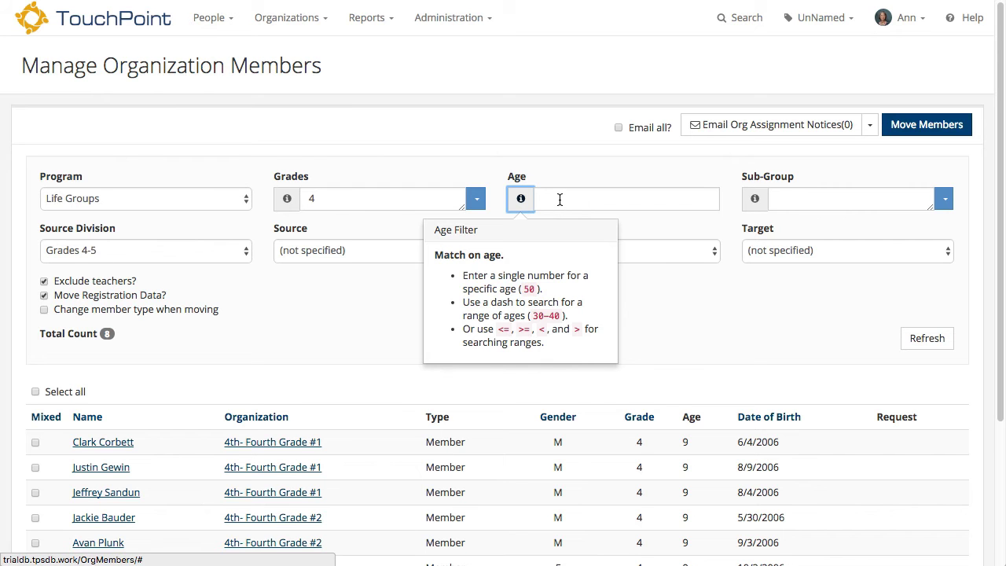
click(561, 203)
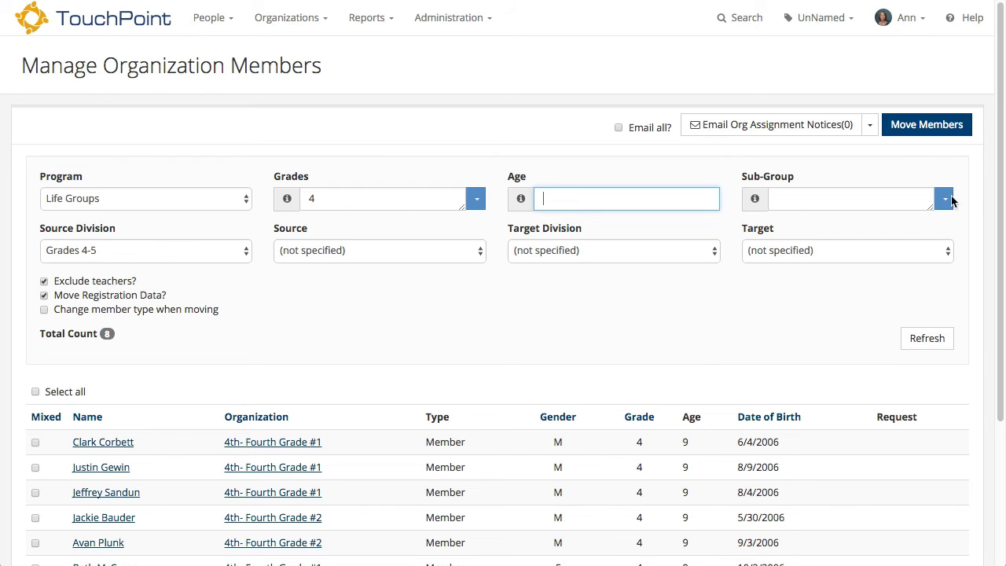
Check the available sub-groups and set the source organization to 4th- Fourth Grade #1 Sun 8:00 AM.
click(945, 199)
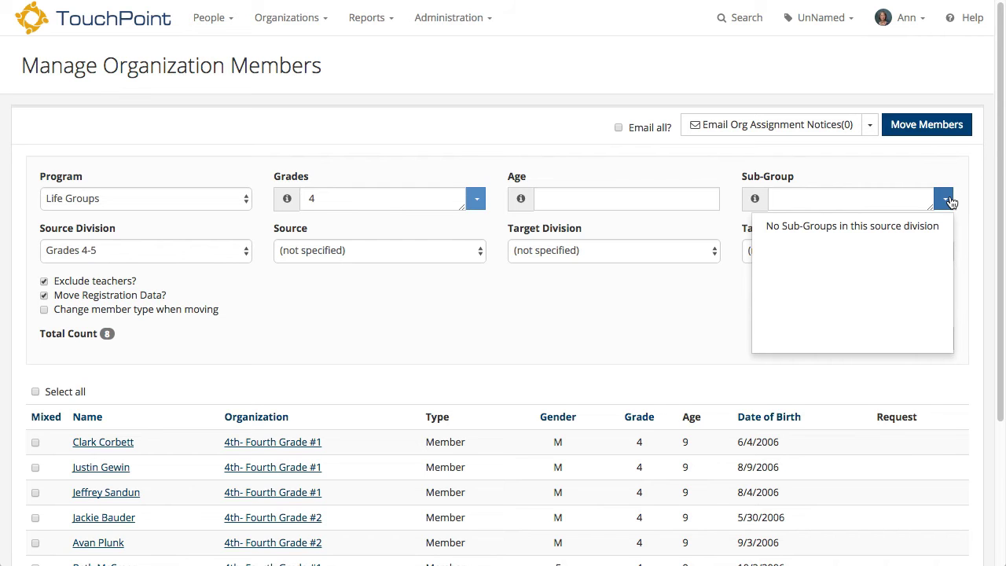
click(678, 319)
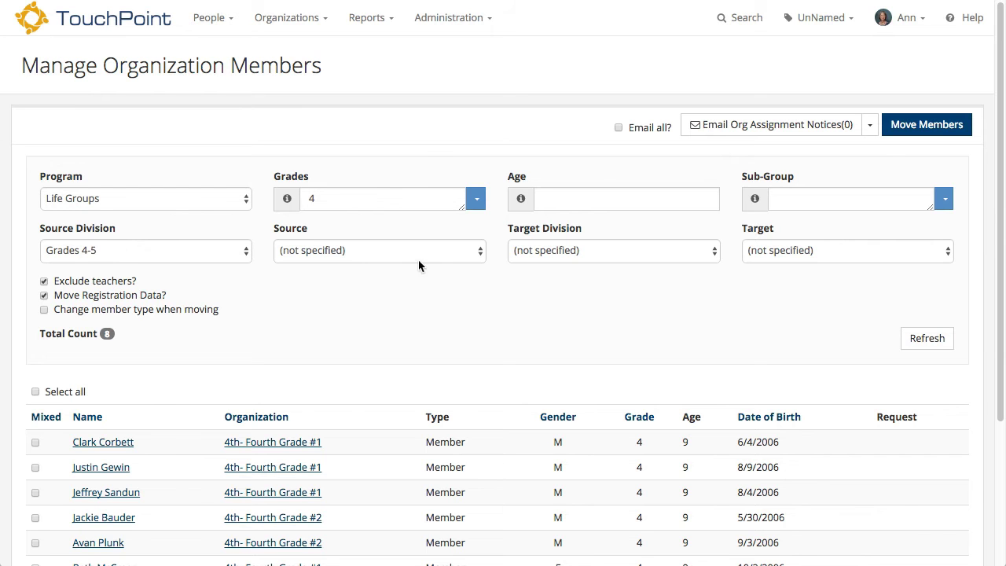
click(479, 251)
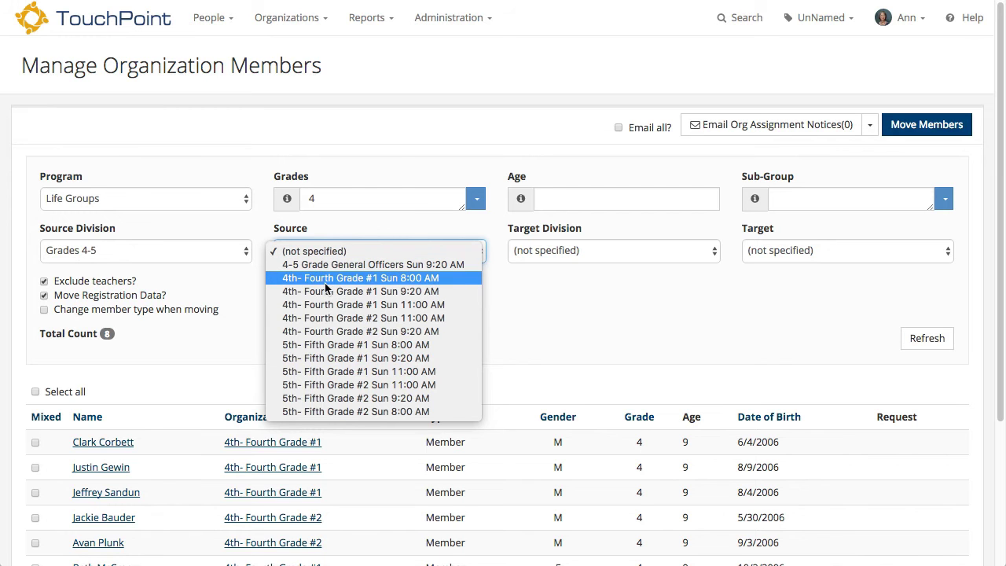
click(442, 278)
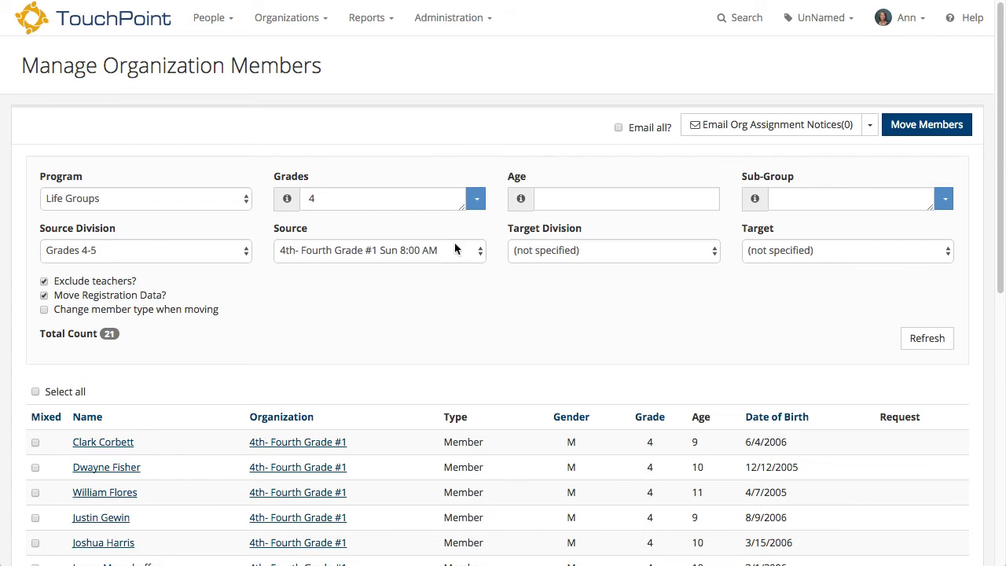
View the target division options without choosing one, and set the target organization to 5th- Fifth Grade #1 Sun 8:00 AM.
click(599, 260)
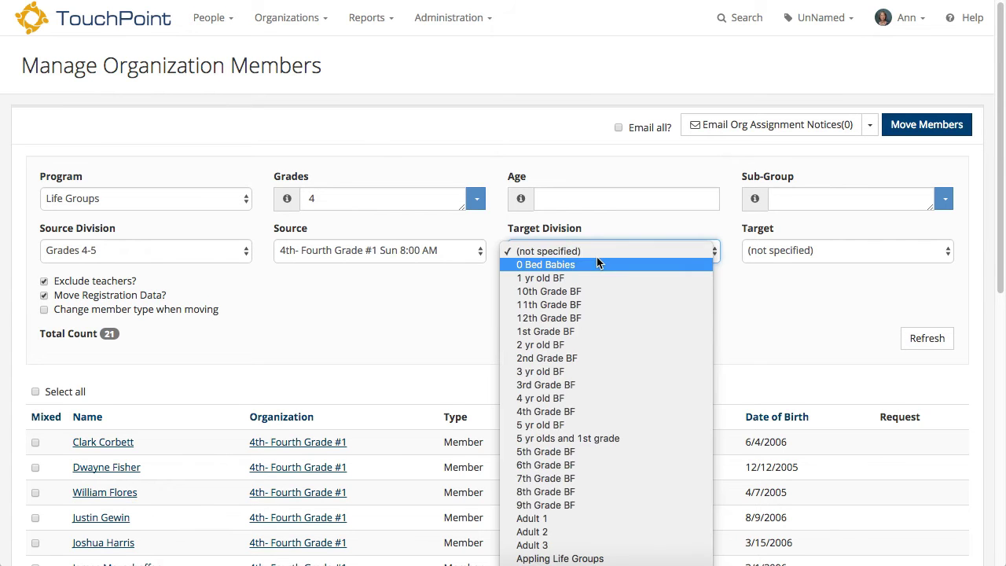
click(476, 278)
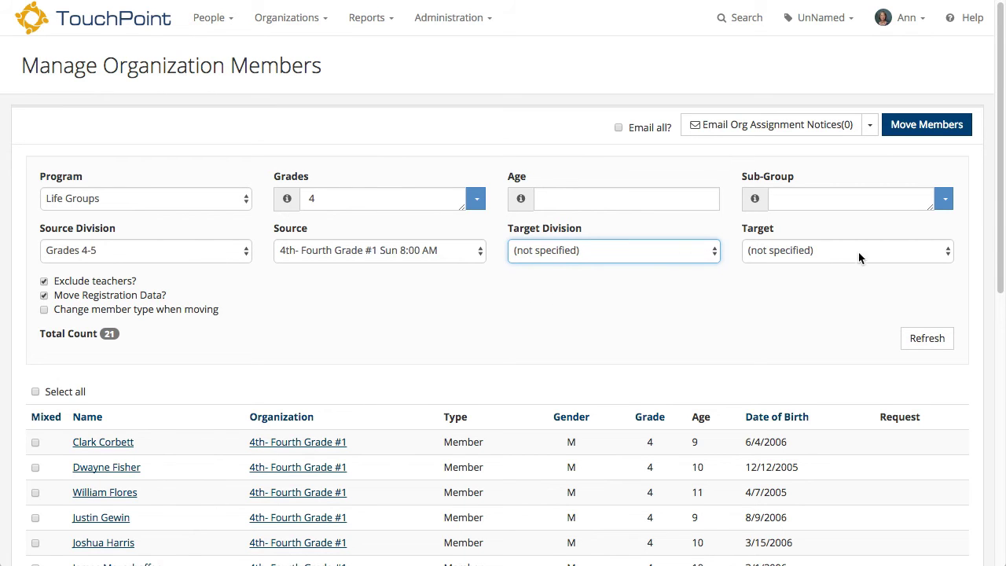
click(947, 256)
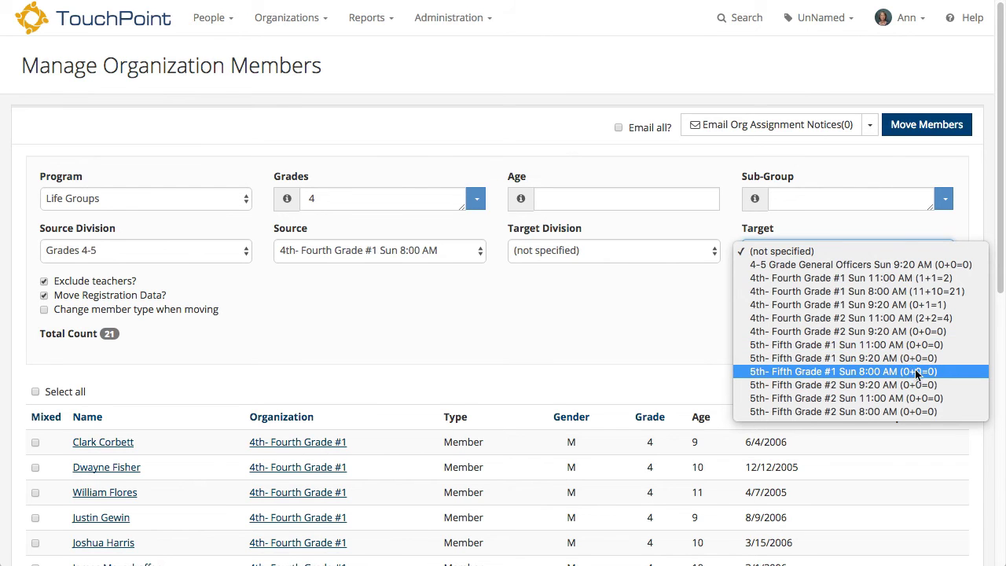
click(950, 371)
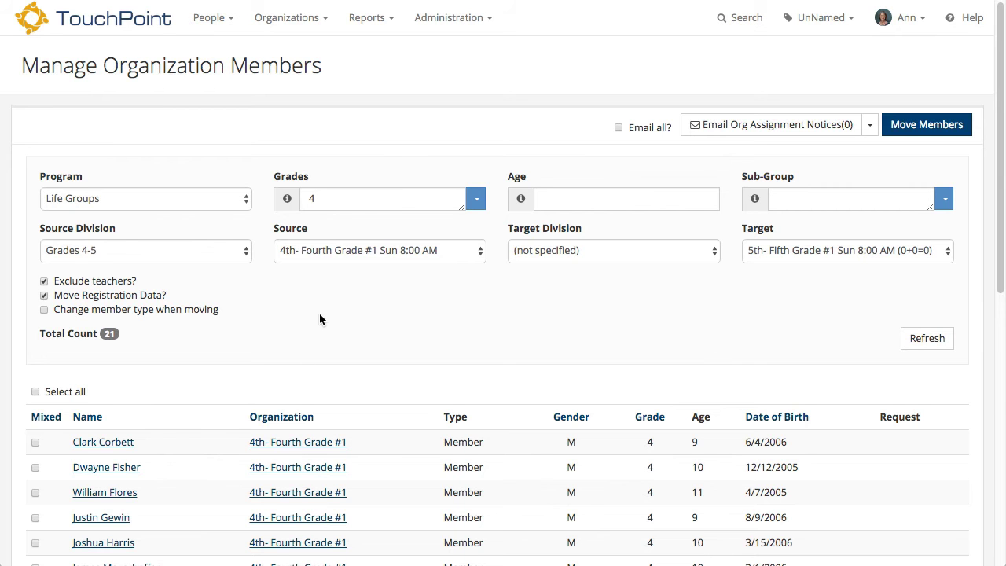
Reorder the member list using the Mixed sort and look through the listed members.
scroll(319, 314, down, 3)
scroll(319, 315, up, 3)
scroll(564, 334, down, 2)
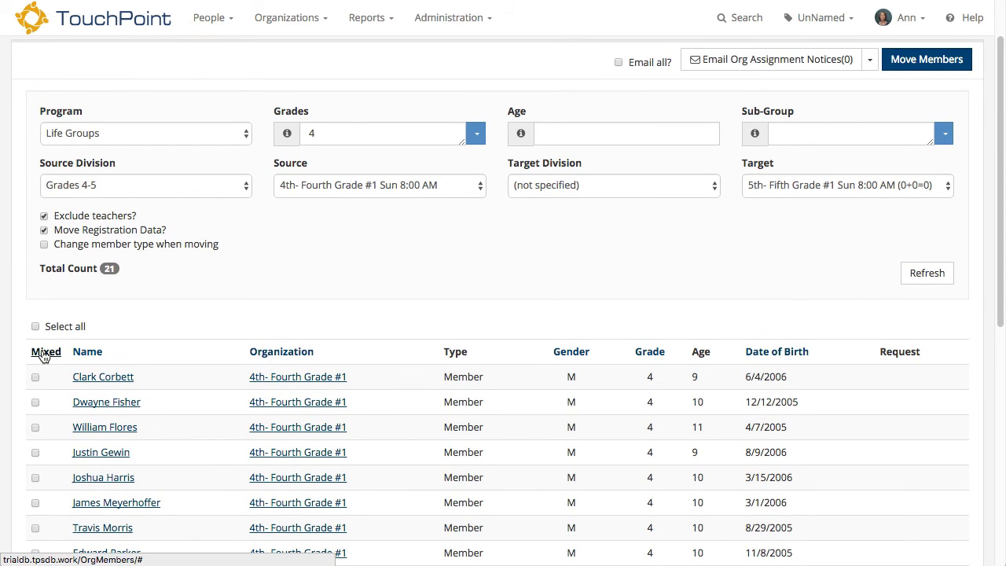
click(44, 353)
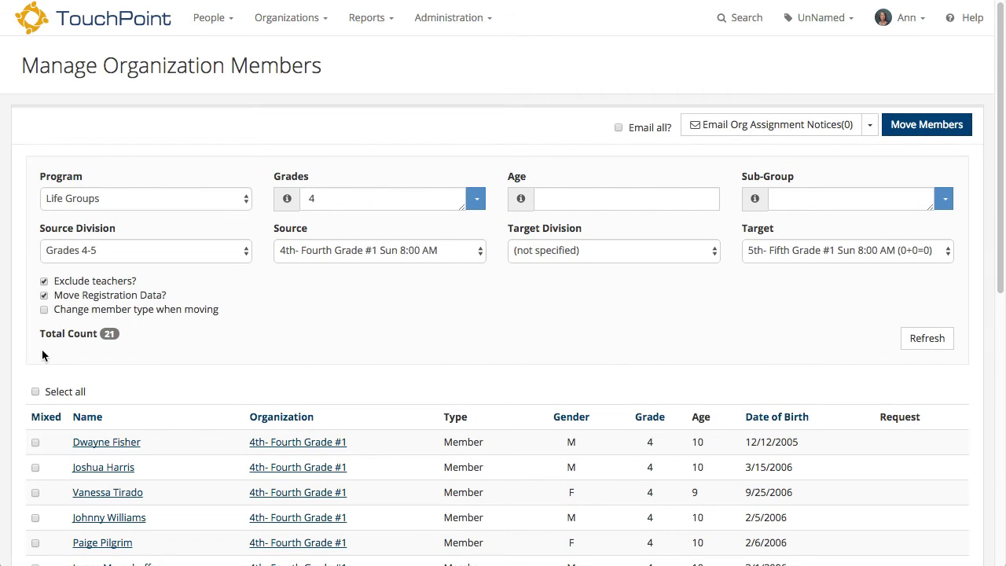
scroll(251, 365, down, 3)
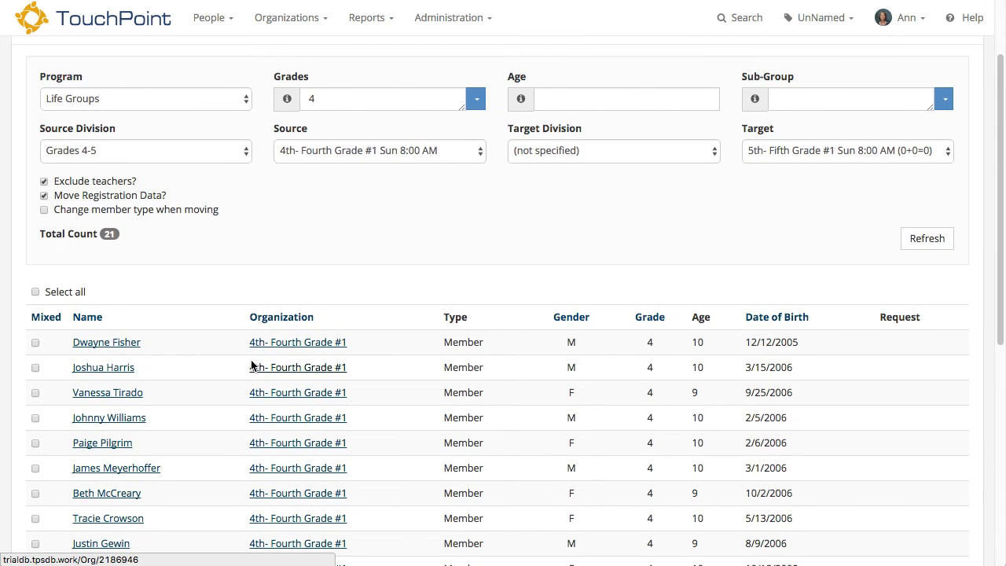
scroll(251, 365, down, 4)
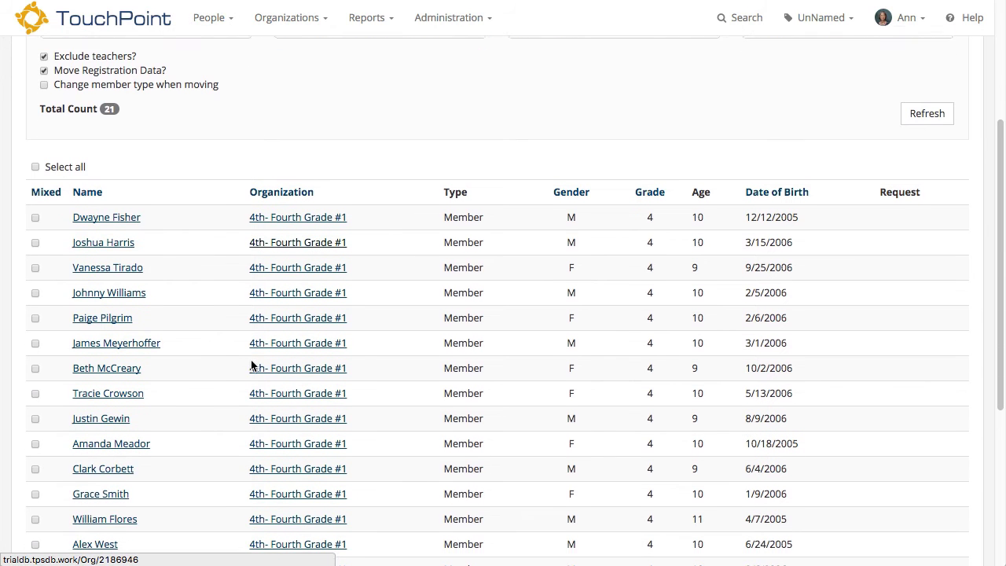
Select the range of members from the first through the twelfth row of the list.
click(35, 217)
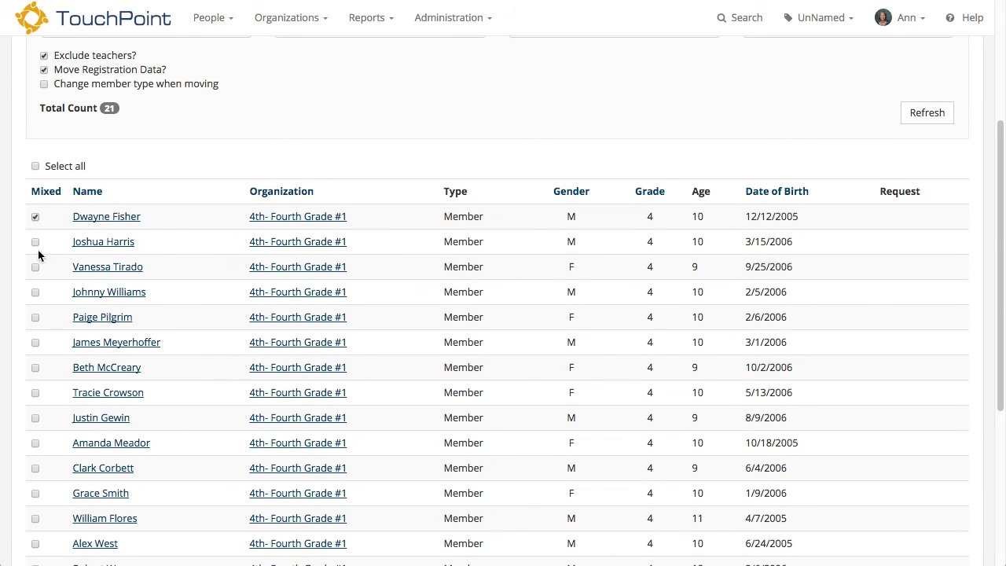
shift+click(36, 493)
scroll(418, 206, up, 3)
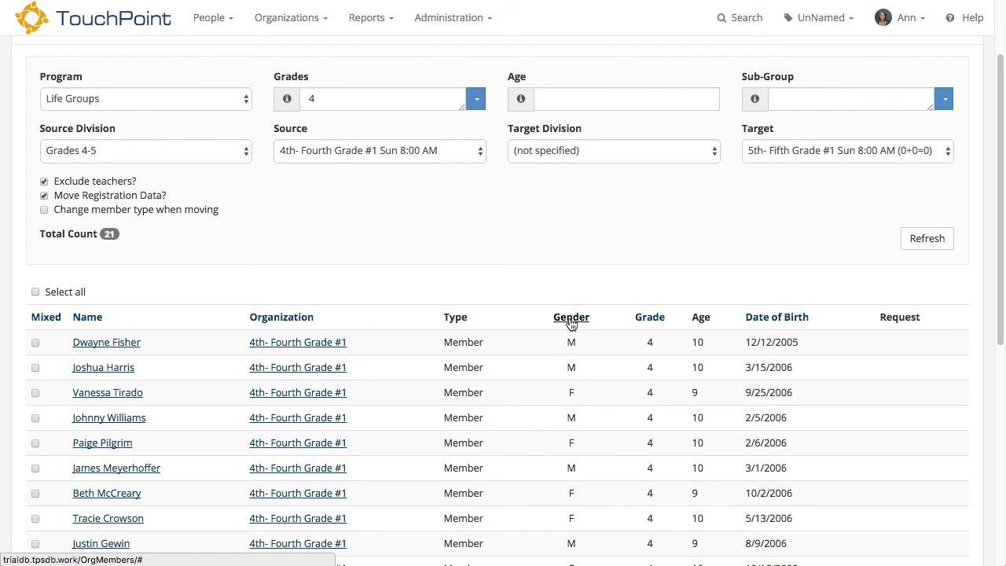
Sort the member list by gender and select all the female members.
click(570, 321)
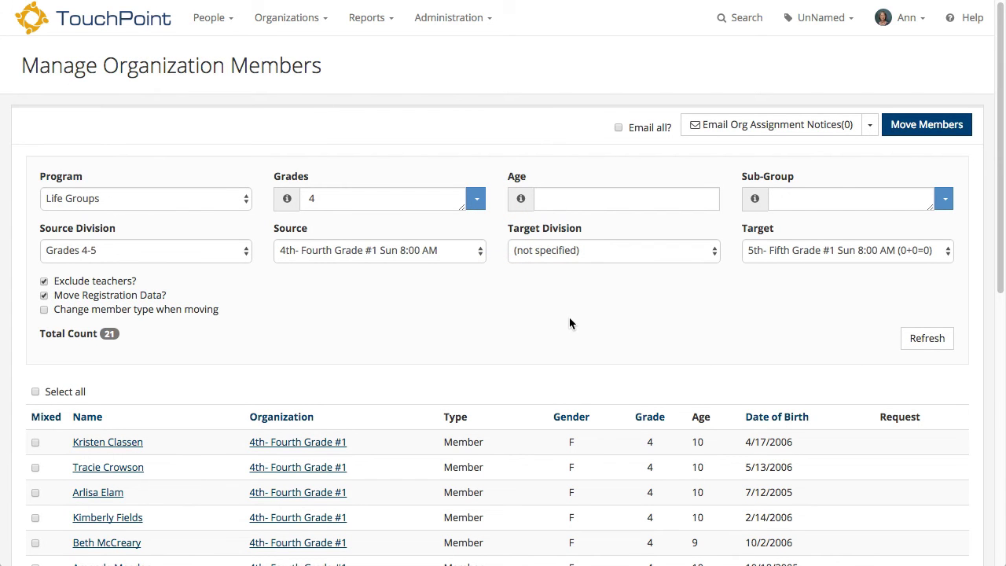
scroll(569, 322, down, 3)
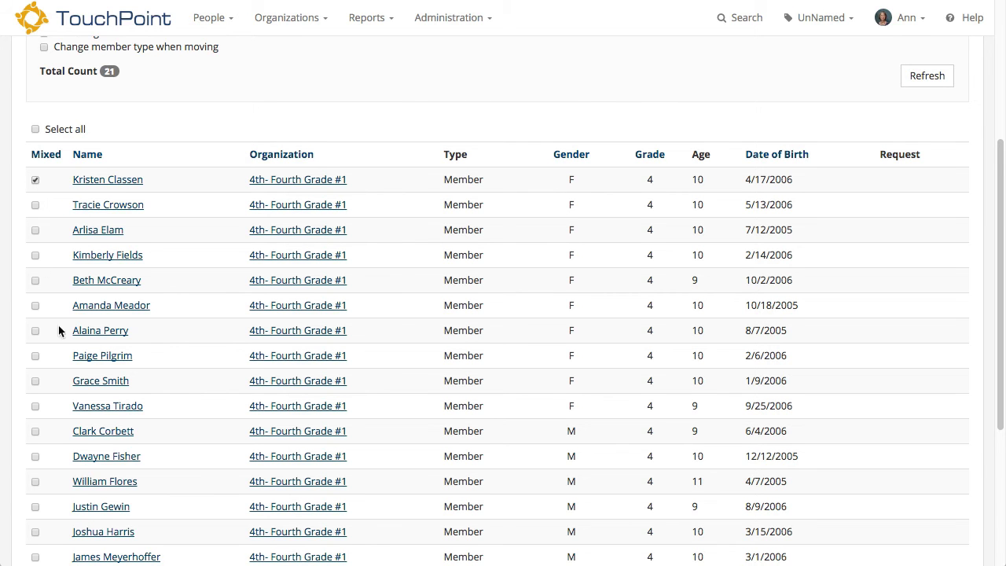
shift+click(34, 407)
Move the selected female members to 5th- Fifth Grade #1 Sun 8:00 AM and dismiss the completion message.
scroll(624, 289, up, 3)
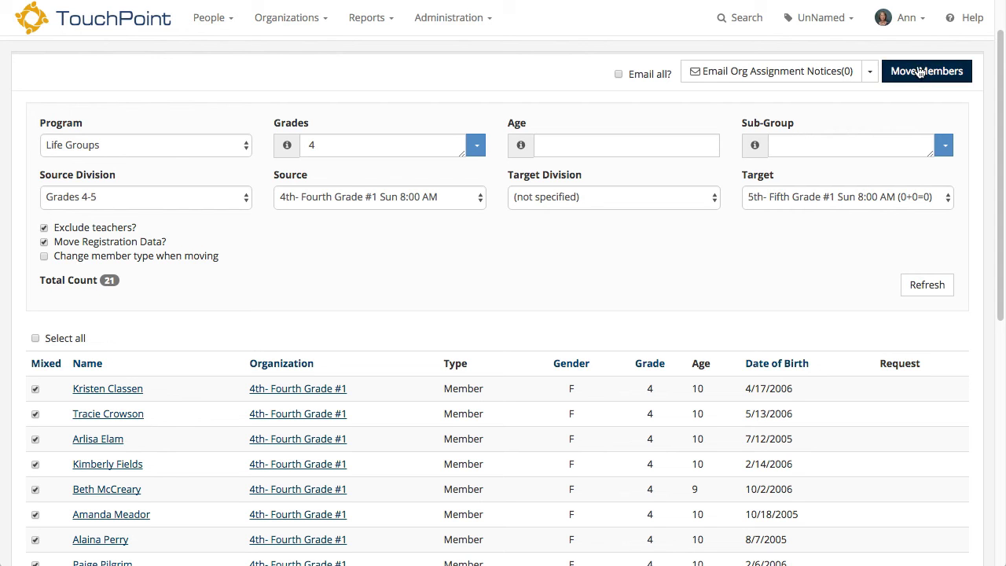
click(920, 71)
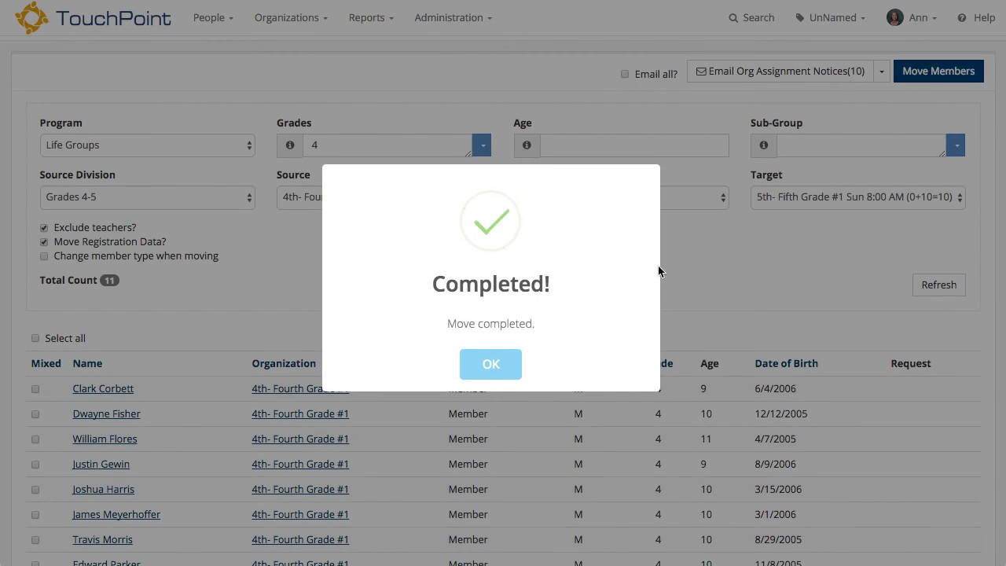
click(488, 367)
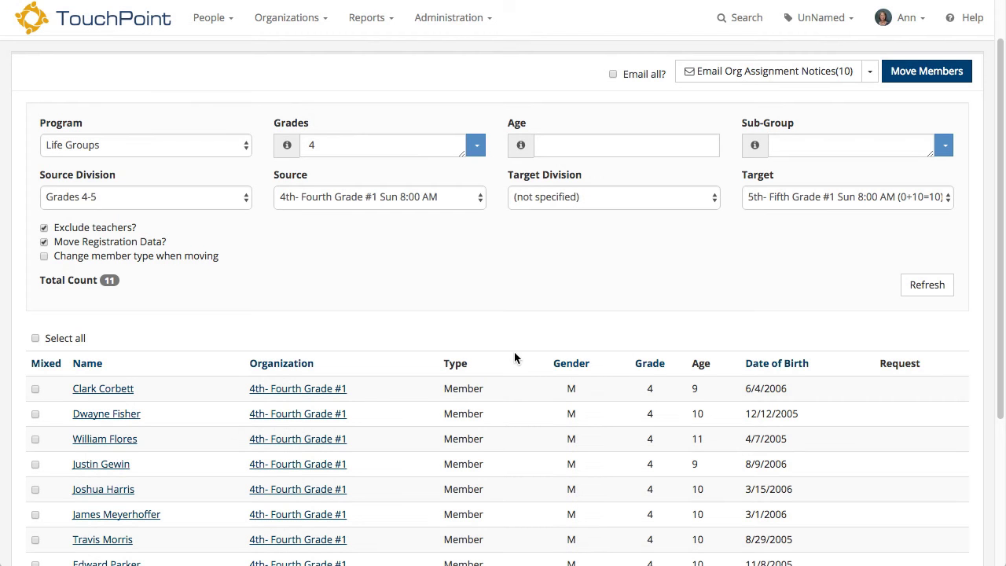
Select all remaining members and change the target organization to 5th- Fifth Grade #2 Sun 8:00 AM.
scroll(518, 357, down, 5)
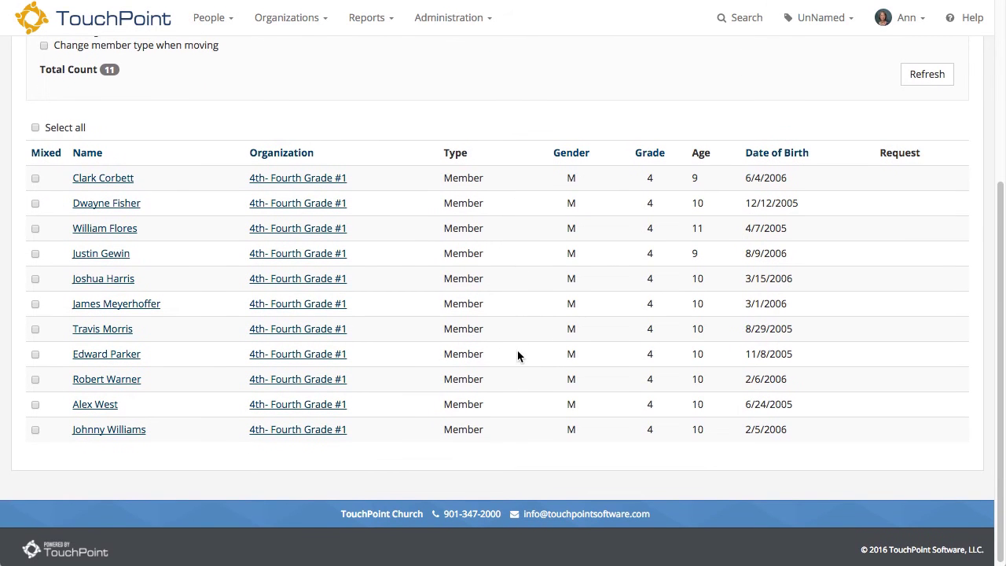
scroll(518, 356, up, 3)
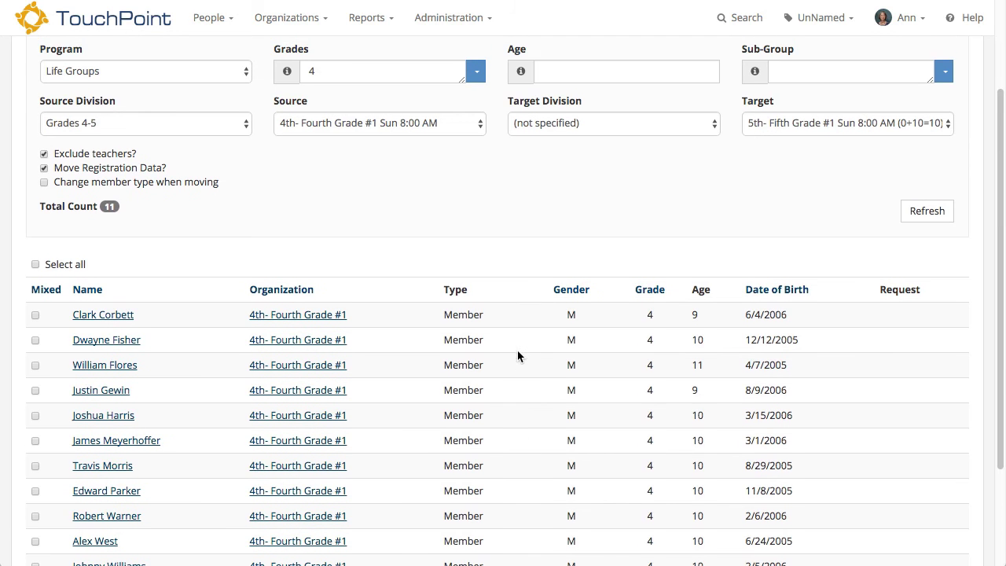
click(34, 265)
click(945, 126)
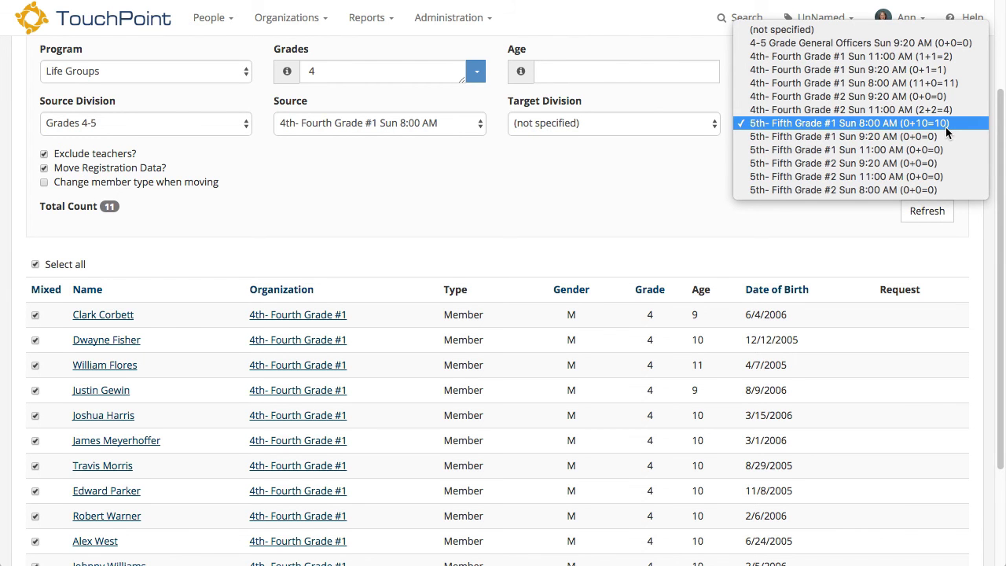
click(892, 190)
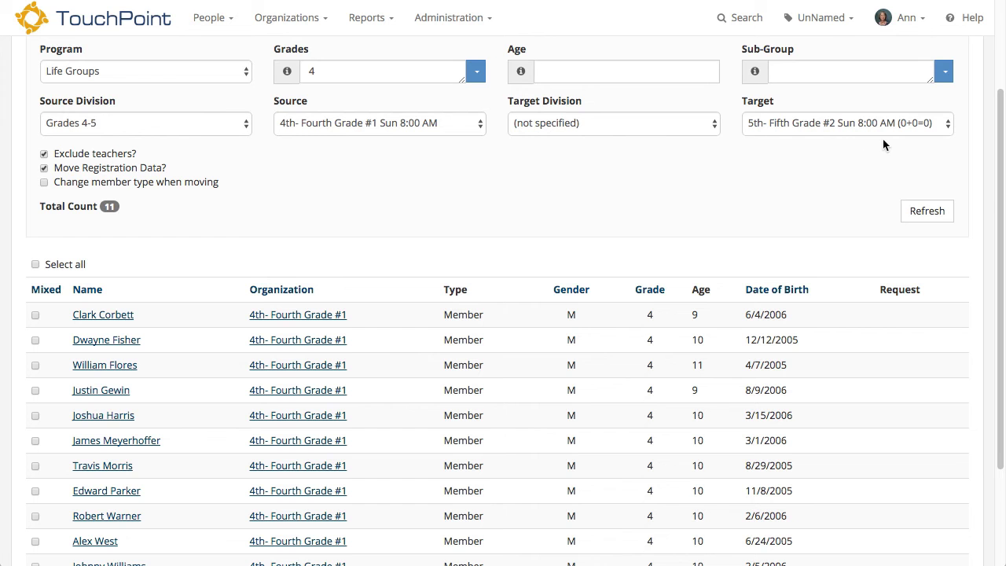
Reselect all remaining male members, move them to 5th- Fifth Grade #2 Sun 8:00 AM, and dismiss the completion message.
scroll(503, 209, down, 3)
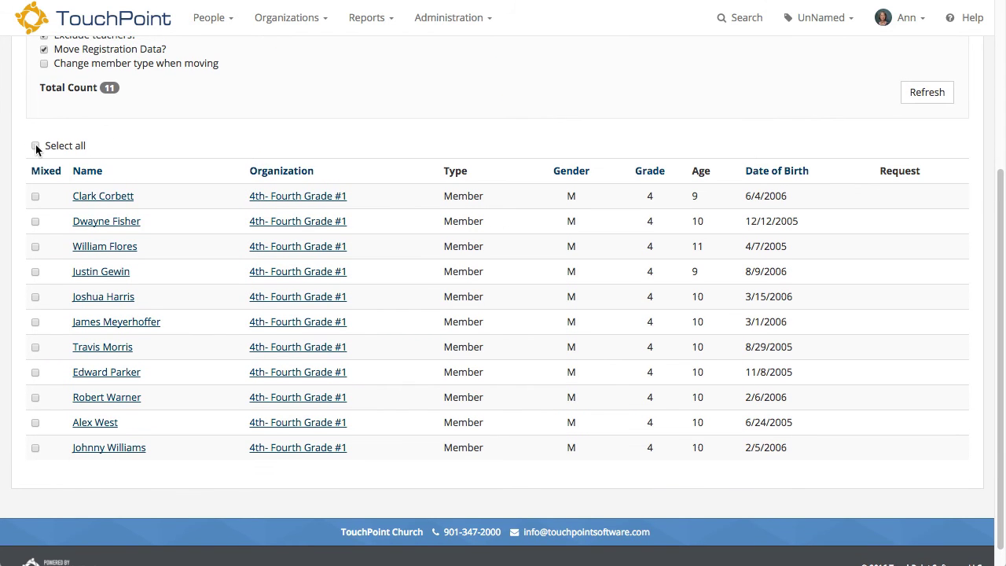
click(35, 145)
scroll(281, 226, up, 3)
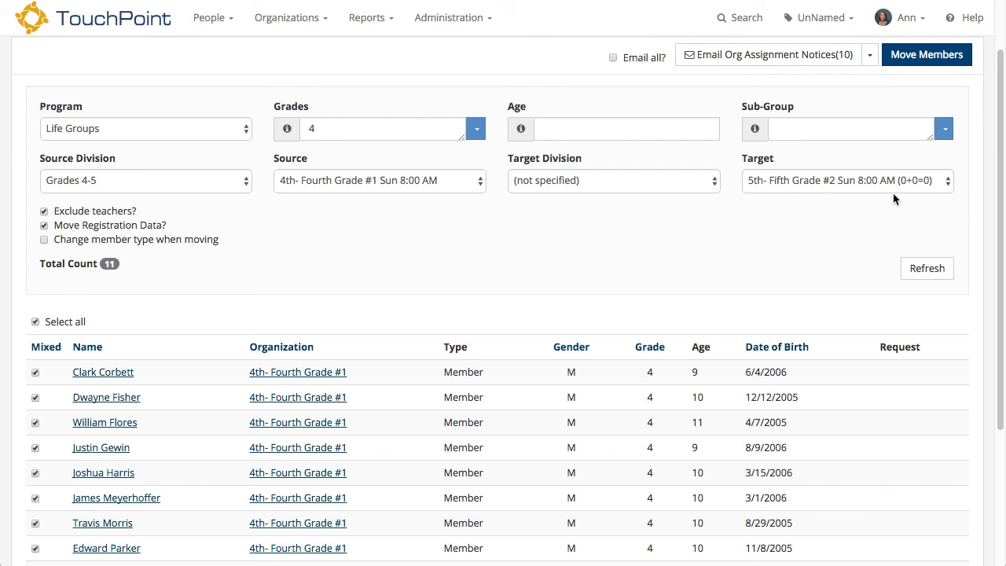
click(933, 55)
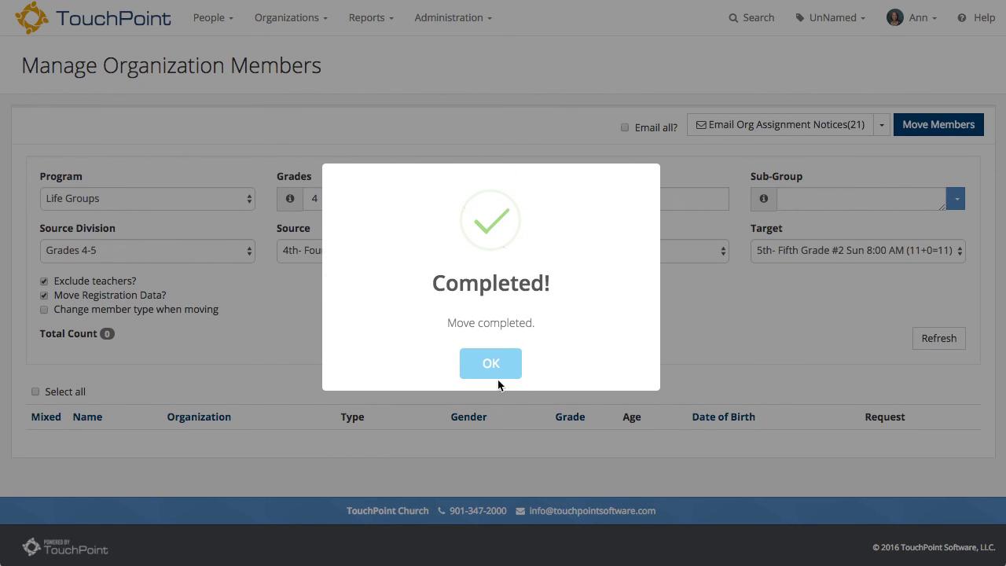
click(497, 368)
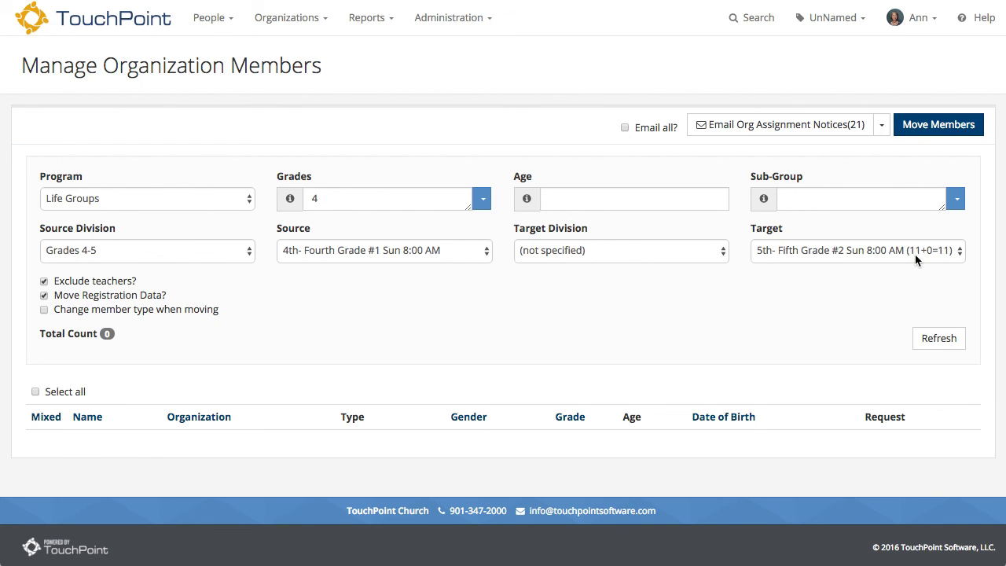
Set the target organization back to 5th- Fifth Grade #1 Sun 8:00 AM.
click(958, 252)
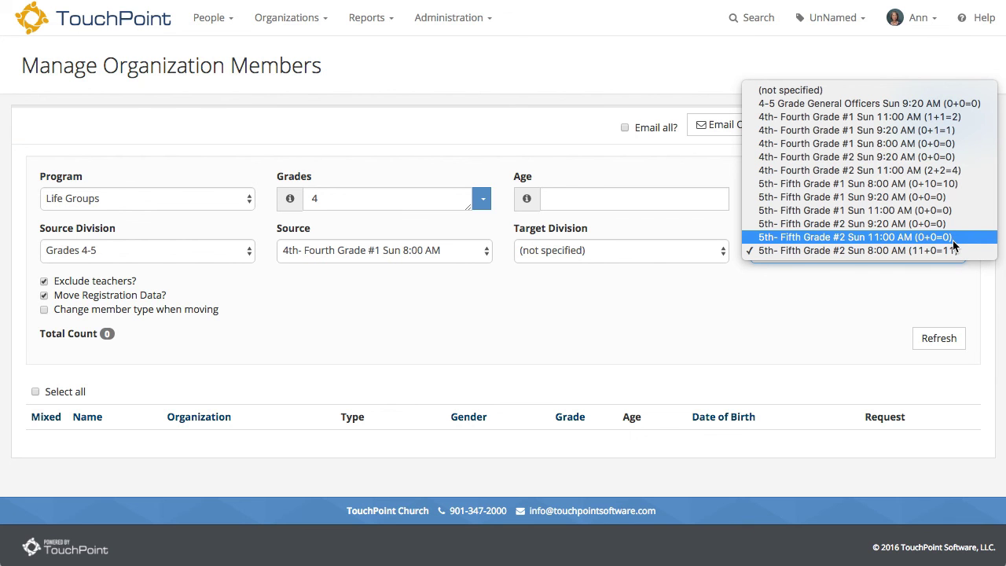
click(927, 183)
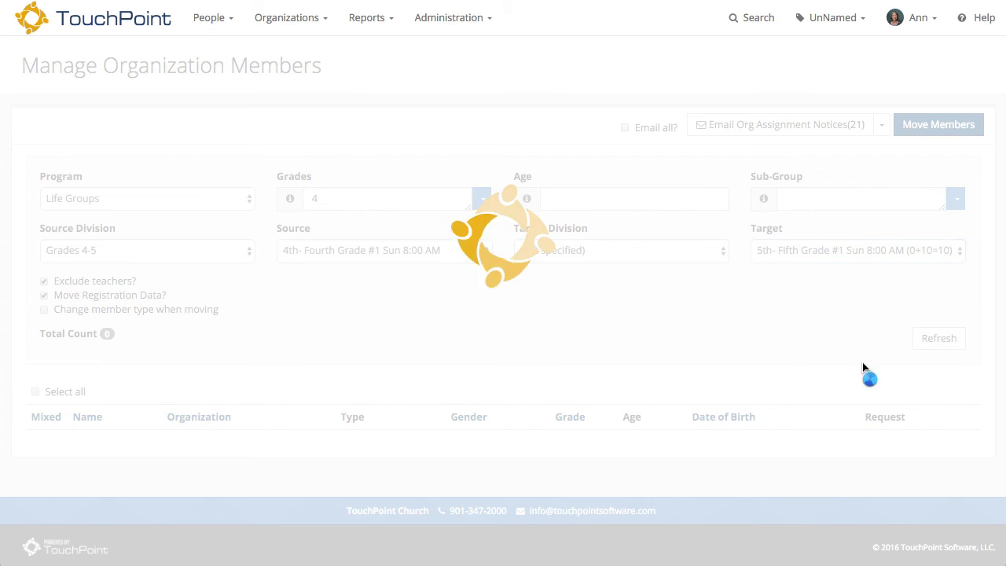